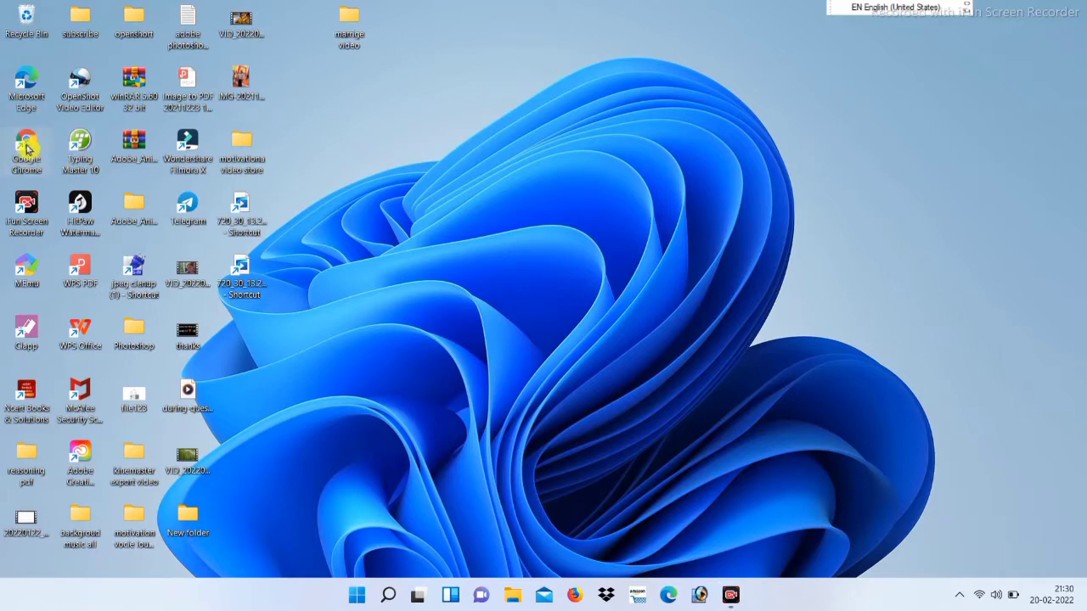
Open Google Chrome with the existing profile and go to the YouTube home page.
{"action": "right_click", "coordinate": [26, 146]}
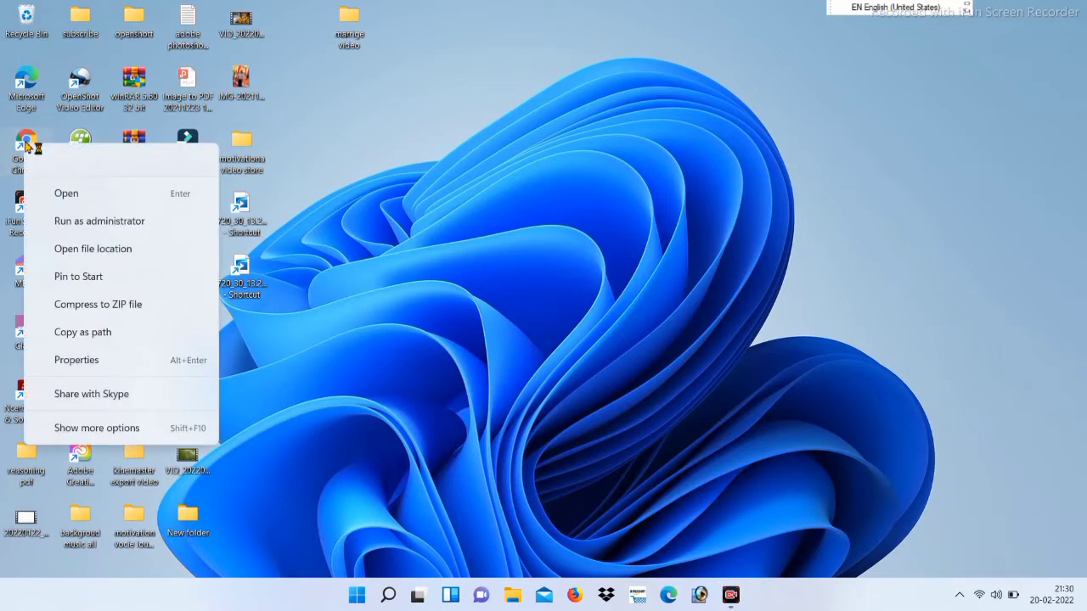
{"action": "left_click", "coordinate": [64, 195]}
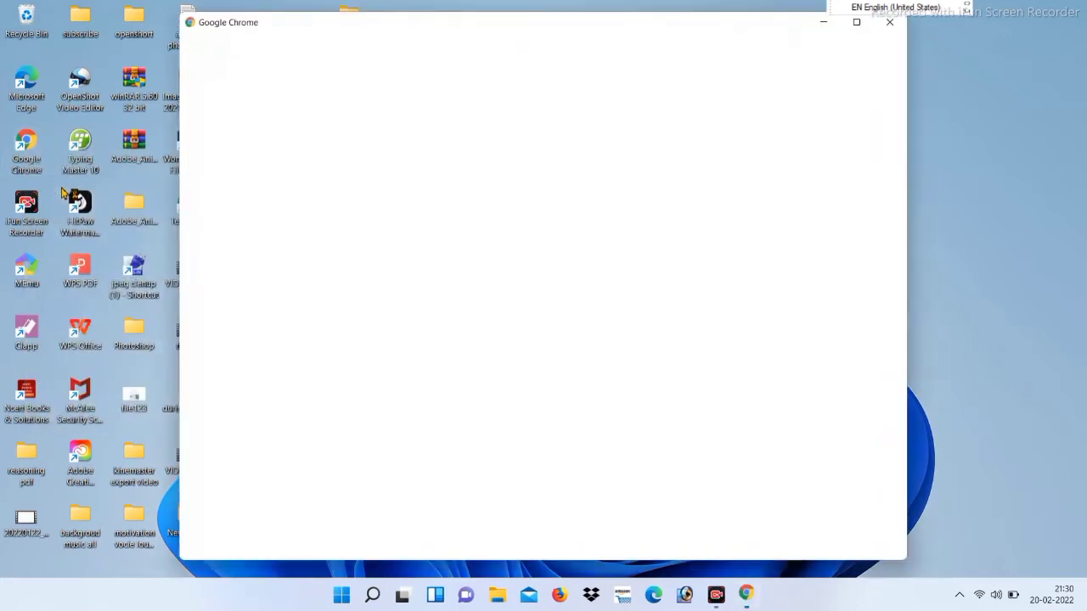
{"action": "left_click", "coordinate": [607, 318]}
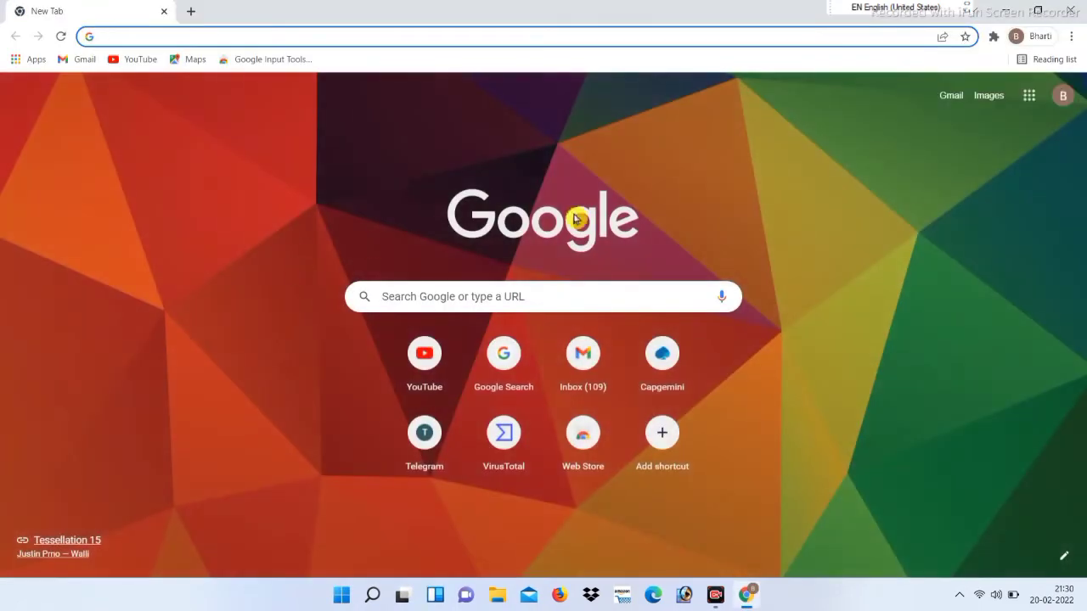
{"action": "left_click", "coordinate": [425, 357]}
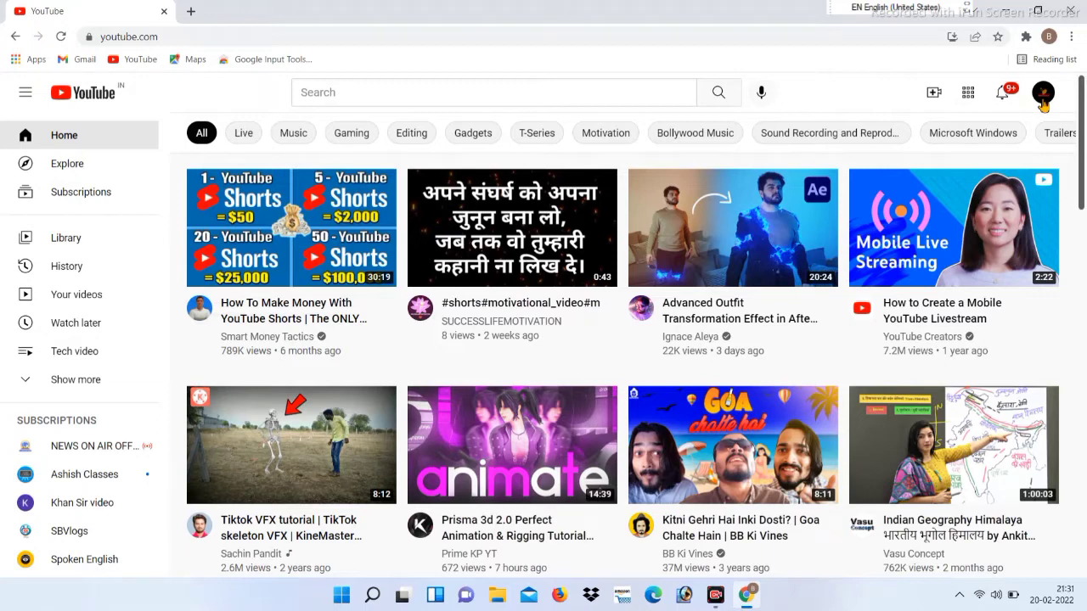
Open the Nextlevel channel in YouTube Studio and start creating a live stream from the channel dashboard.
{"action": "left_click", "coordinate": [1043, 96]}
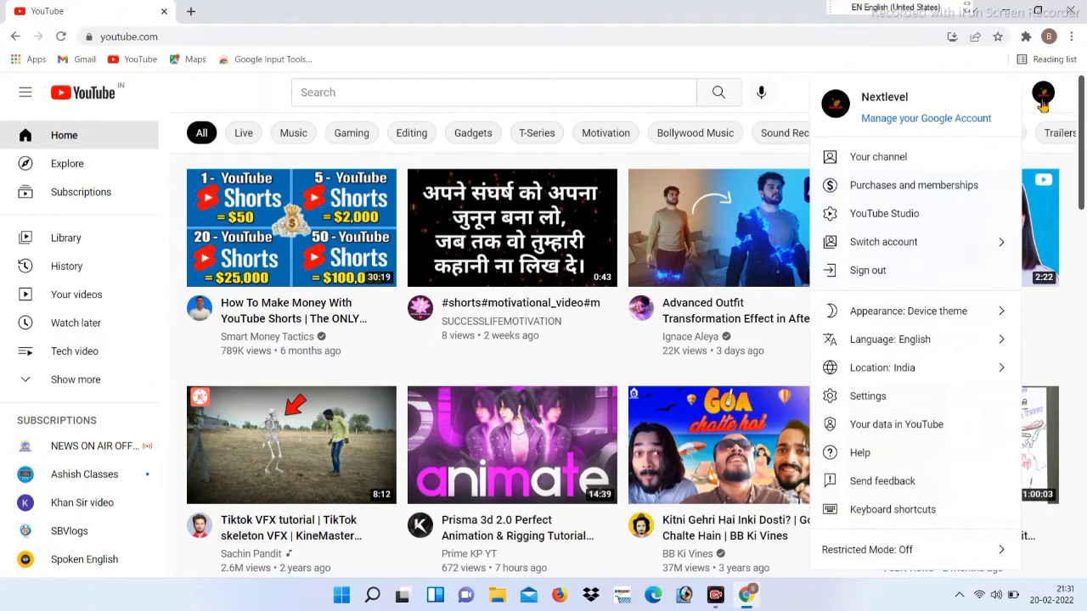
{"action": "left_click", "coordinate": [878, 157]}
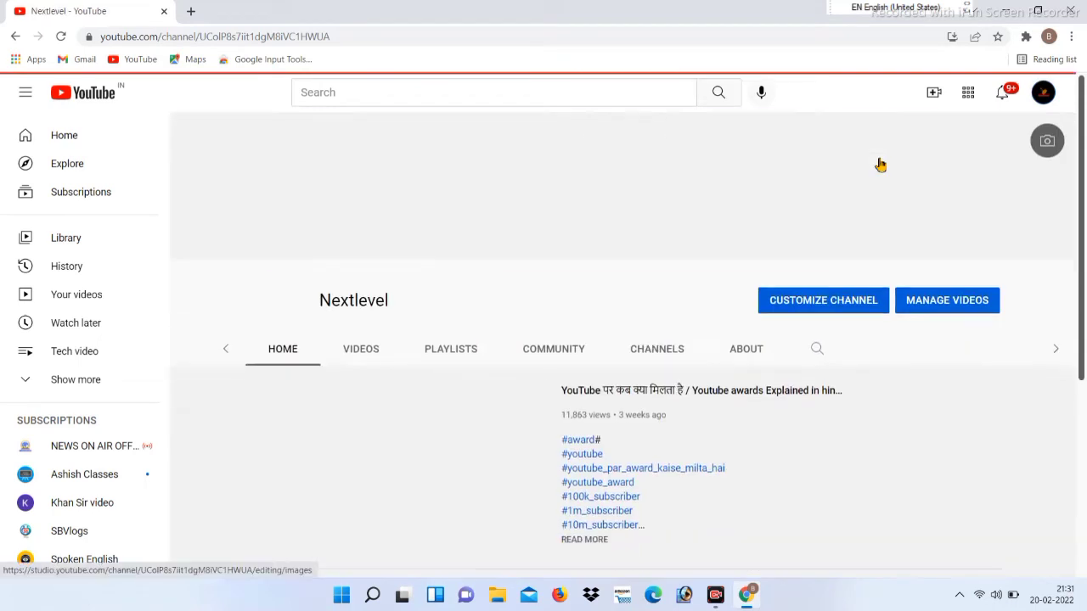
{"action": "left_click", "coordinate": [832, 305]}
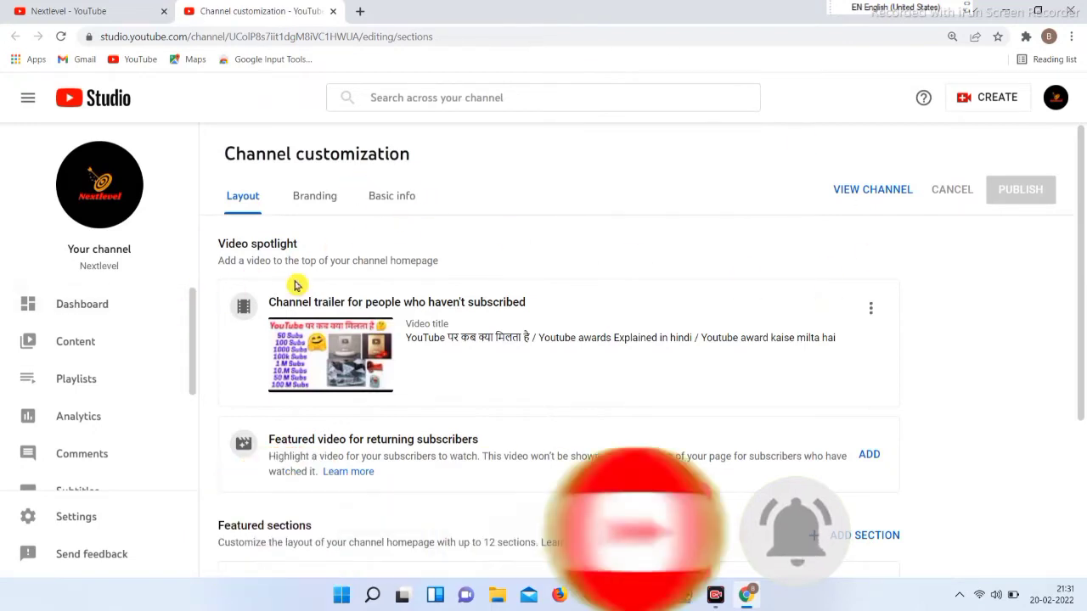
{"action": "left_click", "coordinate": [82, 305]}
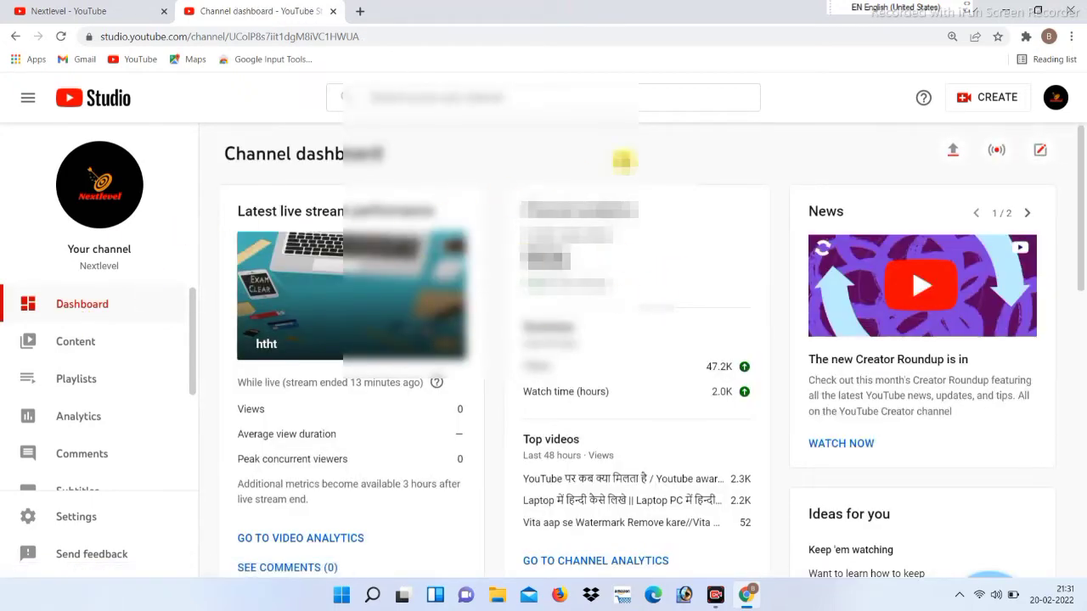
{"action": "left_click", "coordinate": [996, 151]}
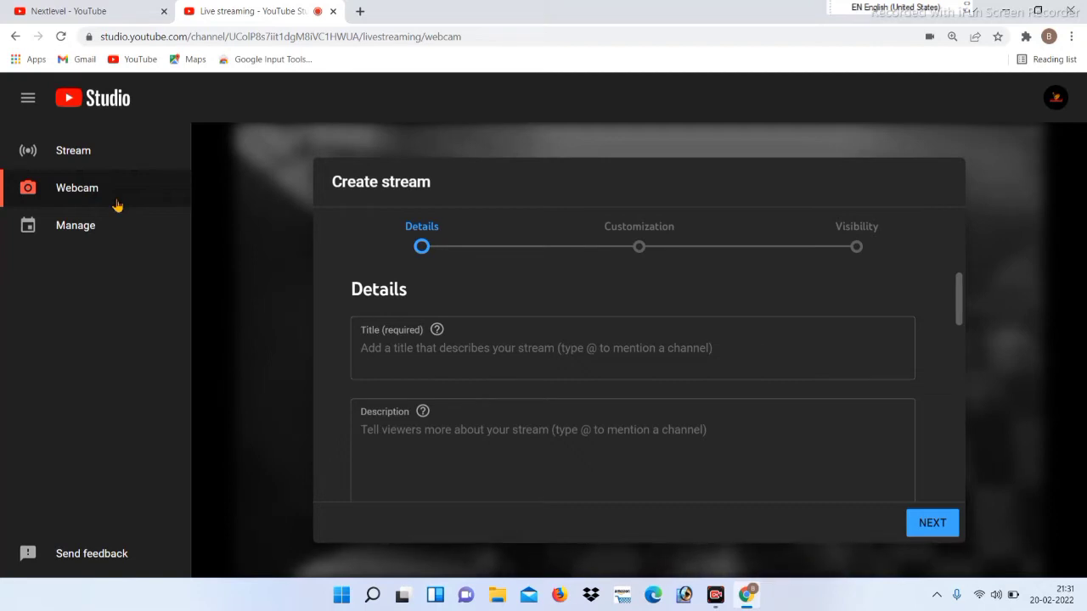
Enter "gaming" as both the title and the description of the new stream.
{"action": "left_click", "coordinate": [396, 337]}
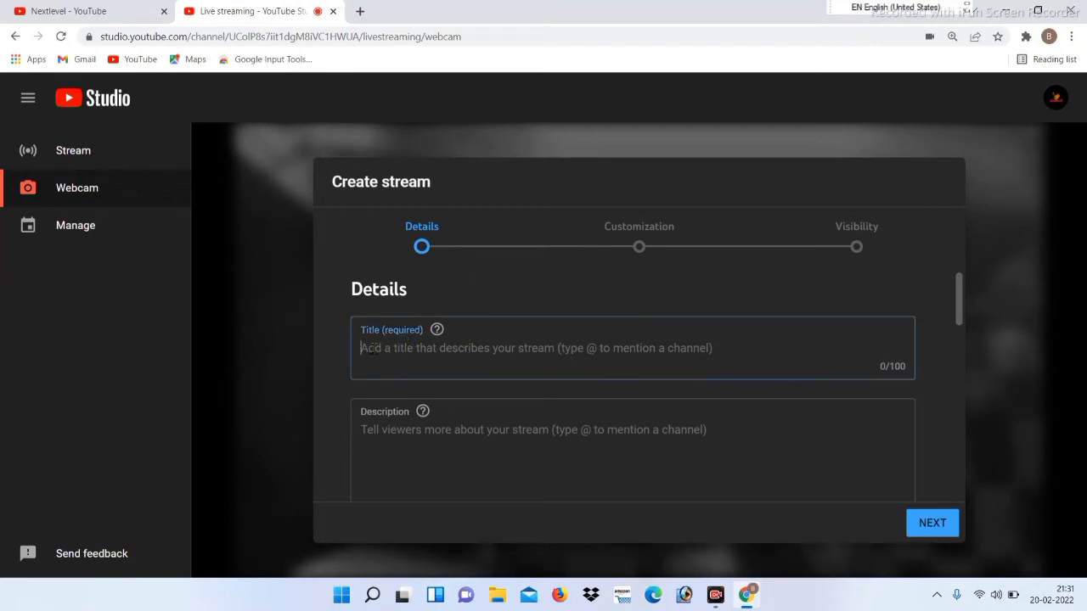
{"action": "type", "text": "gaming"}
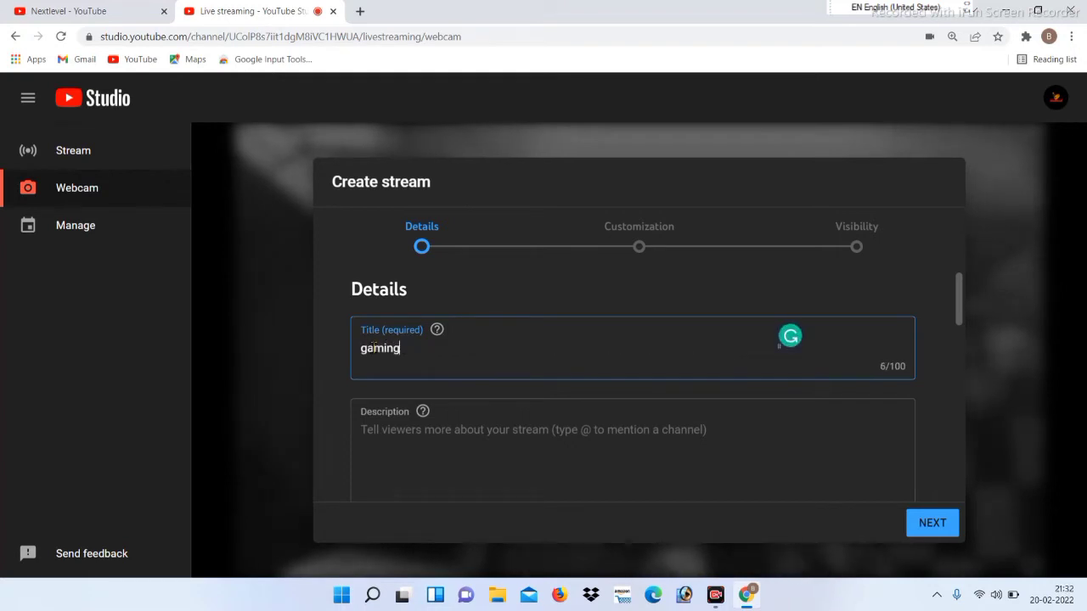
{"action": "left_click", "coordinate": [411, 440]}
{"action": "type", "text": "ga"}
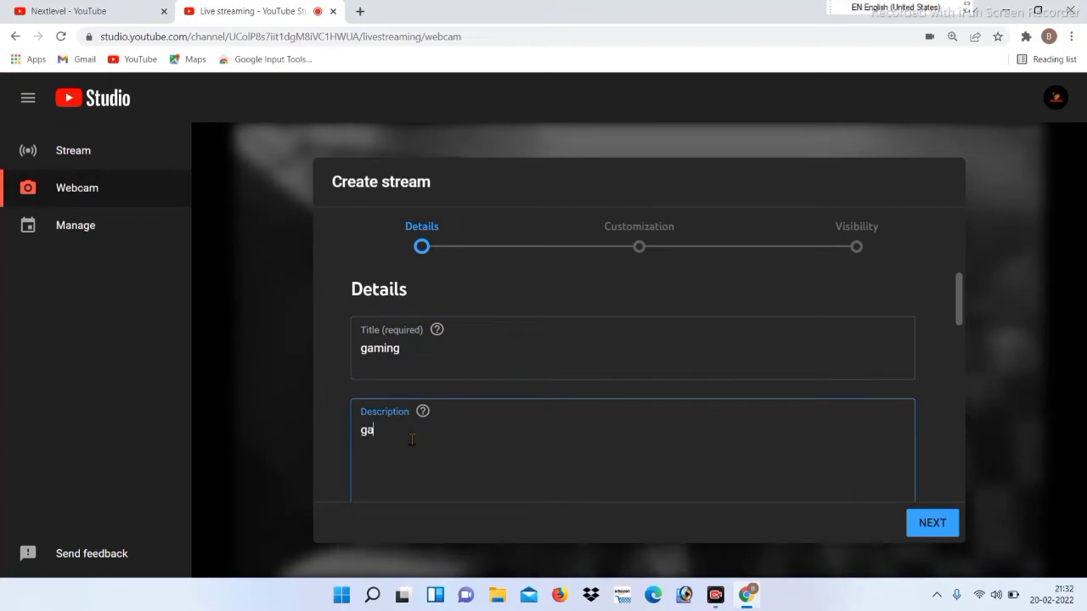
{"action": "type", "text": "ming"}
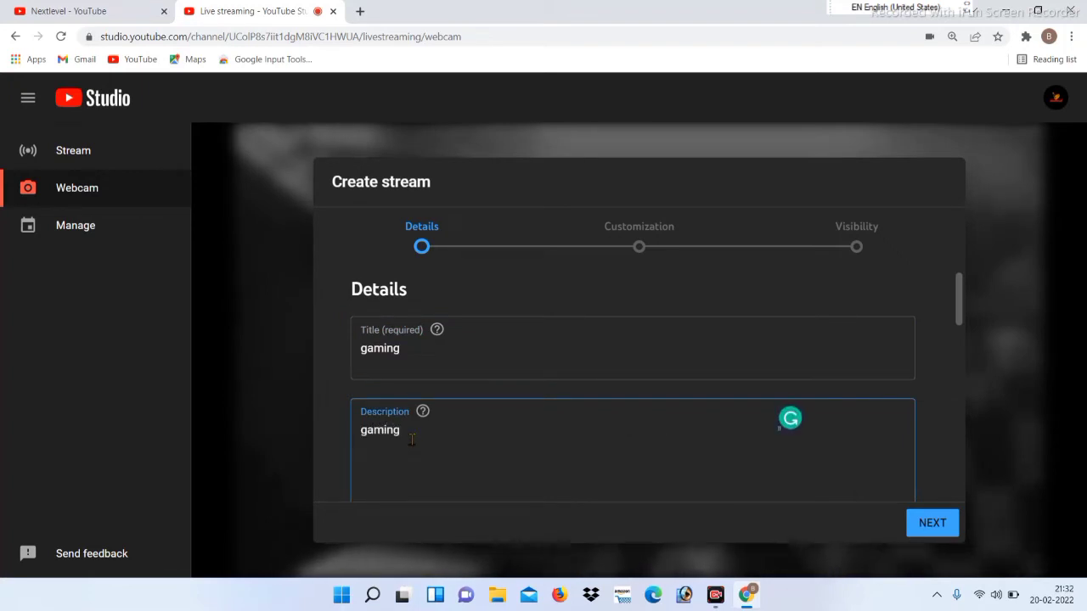
Set the stream's category to Gaming and look through the other available categories.
{"action": "scroll", "coordinate": [433, 439], "scroll_direction": "down", "scroll_amount": 2}
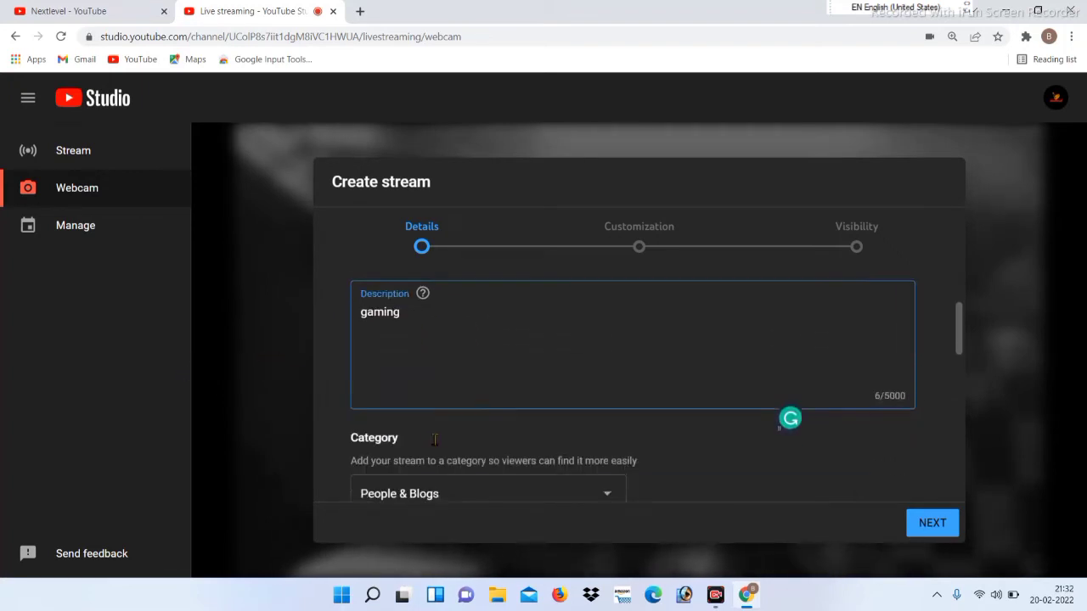
{"action": "scroll", "coordinate": [412, 443], "scroll_direction": "down", "scroll_amount": 2}
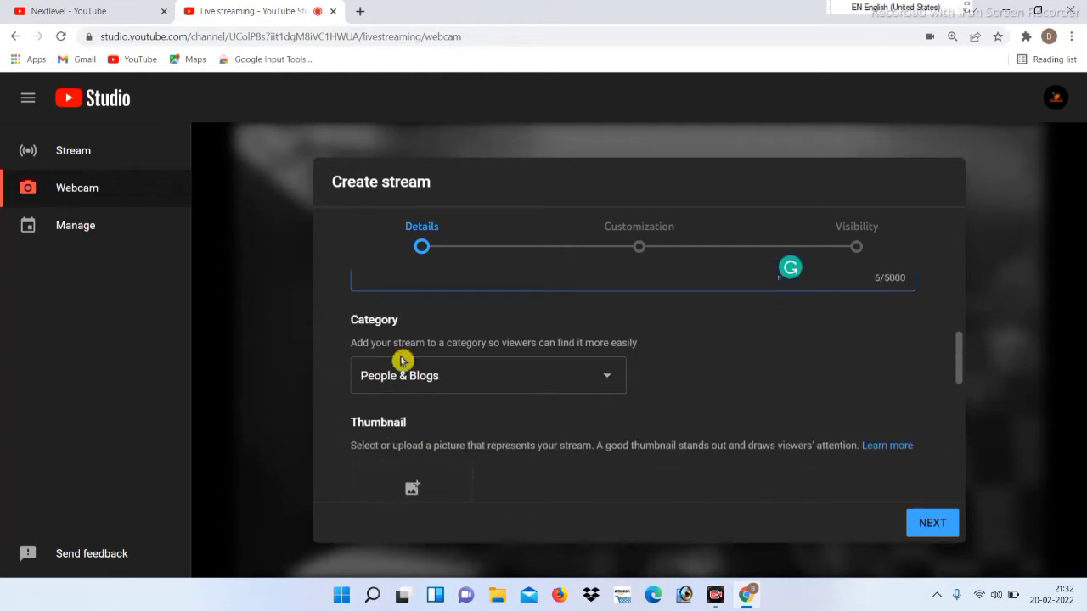
{"action": "left_click", "coordinate": [443, 382]}
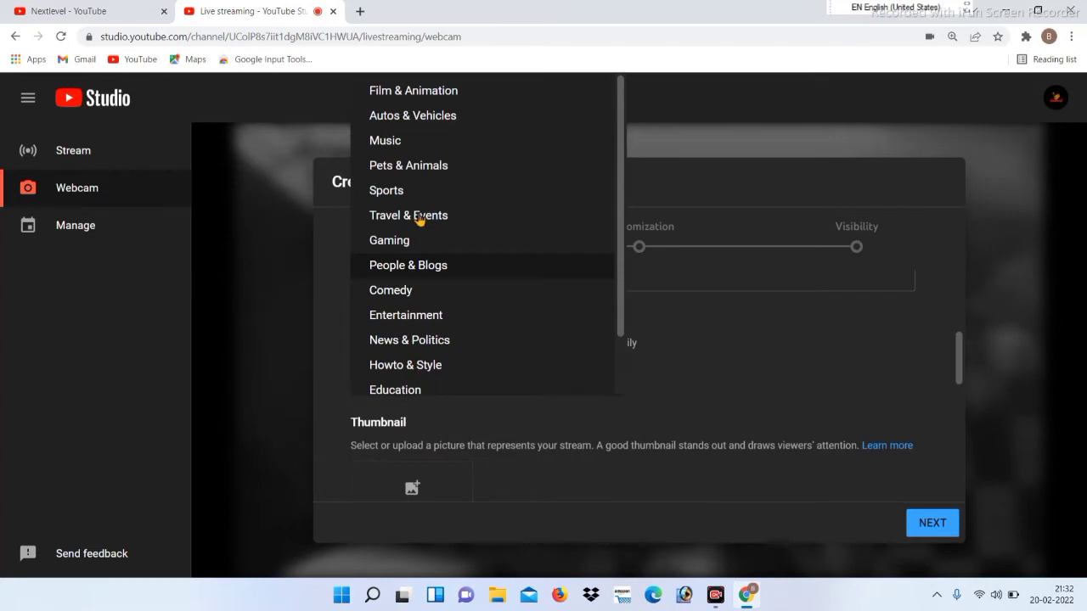
{"action": "left_click", "coordinate": [390, 241]}
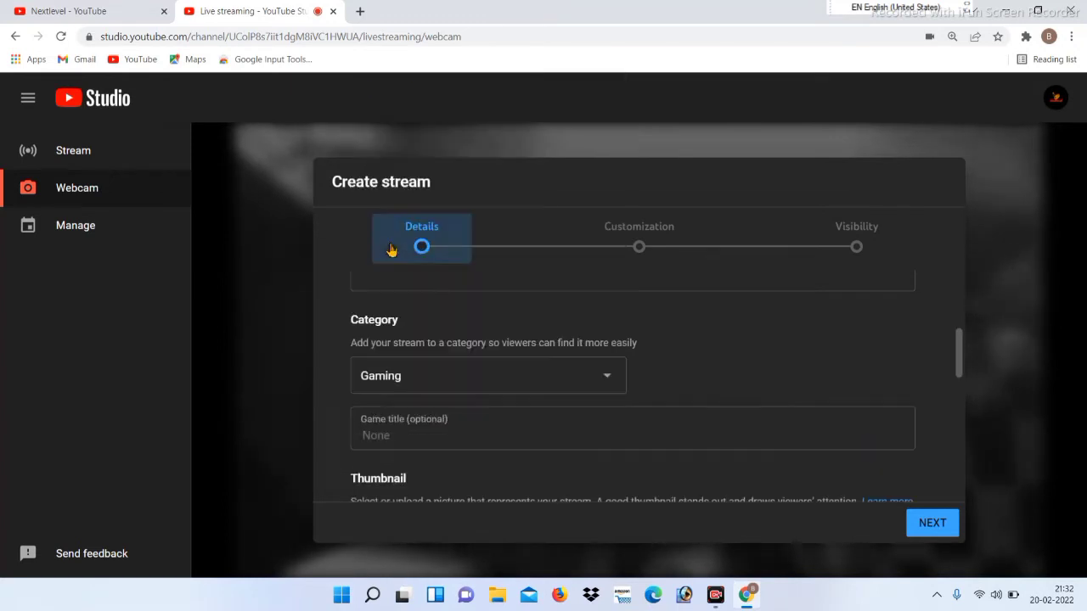
{"action": "left_click", "coordinate": [421, 381]}
{"action": "scroll", "coordinate": [423, 376], "scroll_direction": "down", "scroll_amount": 2}
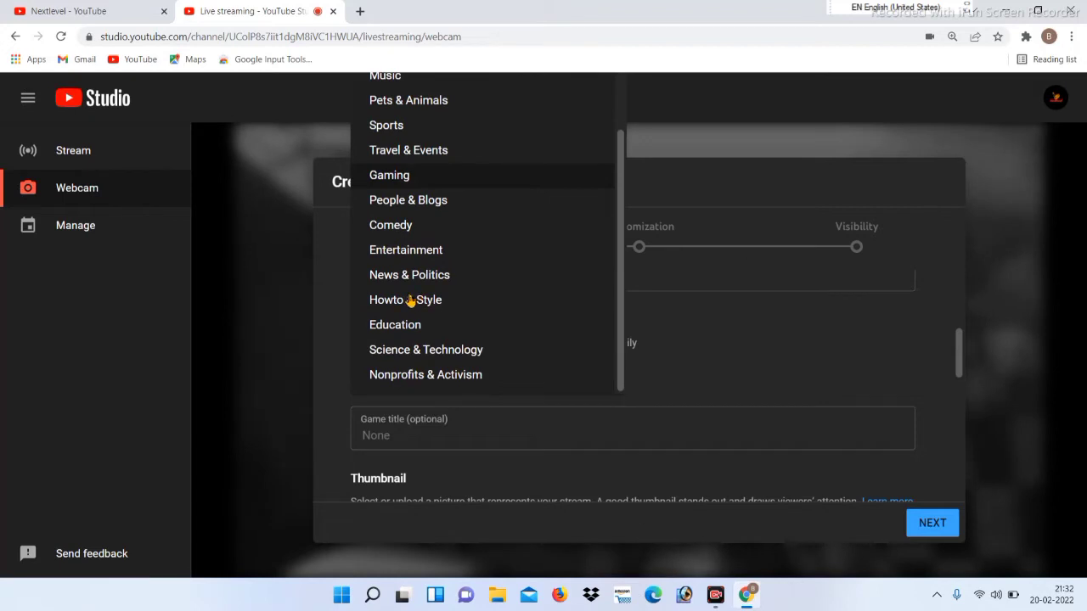
{"action": "left_click", "coordinate": [705, 344]}
Review the game title, thumbnail and playlist options, browsing the playlists without selecting any.
{"action": "scroll", "coordinate": [417, 374], "scroll_direction": "down", "scroll_amount": 2}
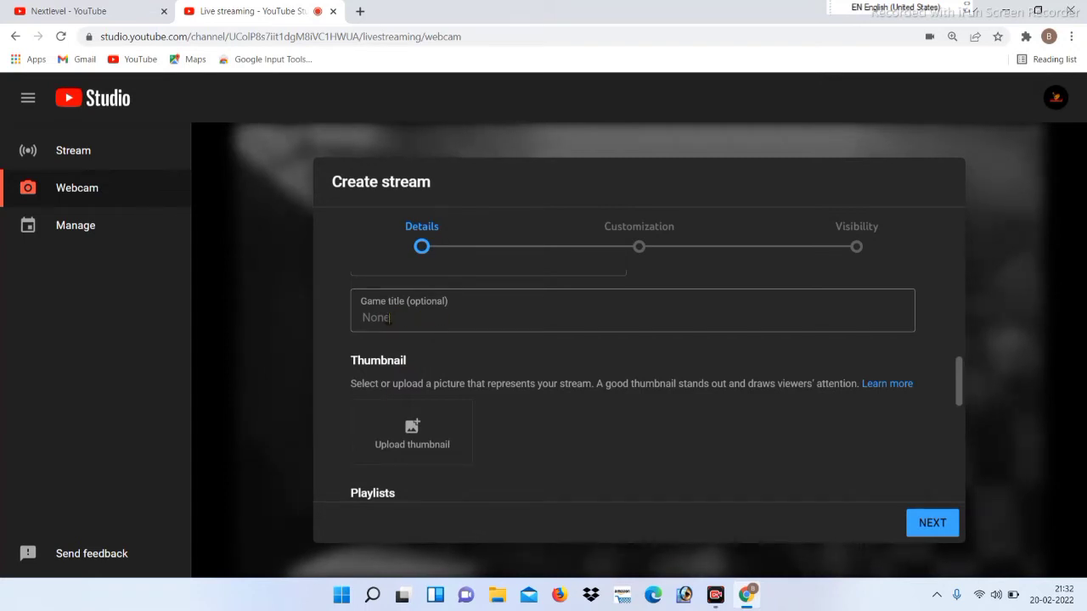
{"action": "scroll", "coordinate": [444, 410], "scroll_direction": "down", "scroll_amount": 2}
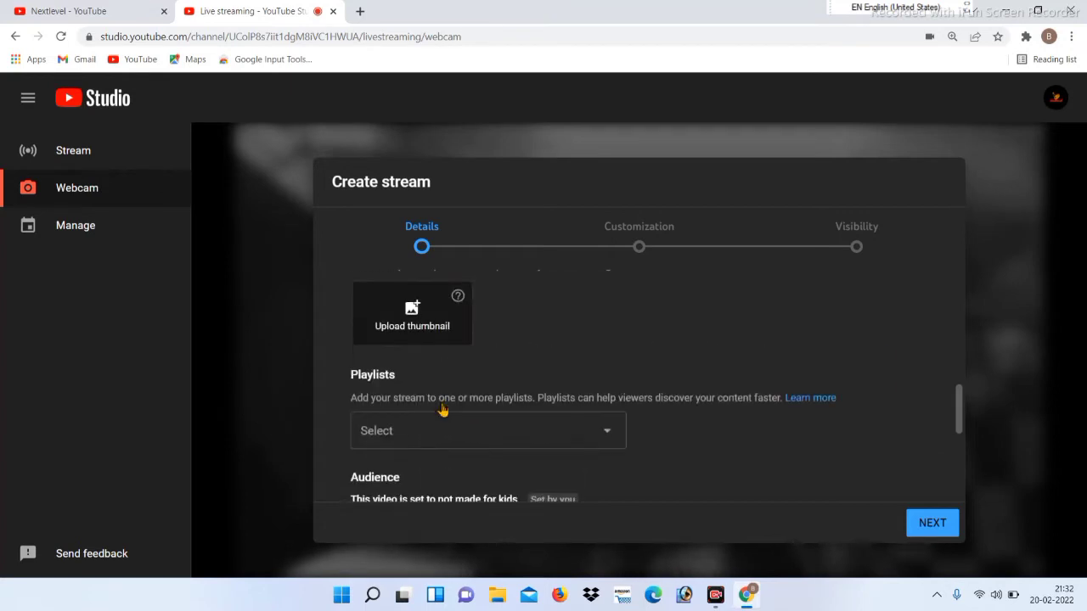
{"action": "scroll", "coordinate": [451, 361], "scroll_direction": "up", "scroll_amount": 2}
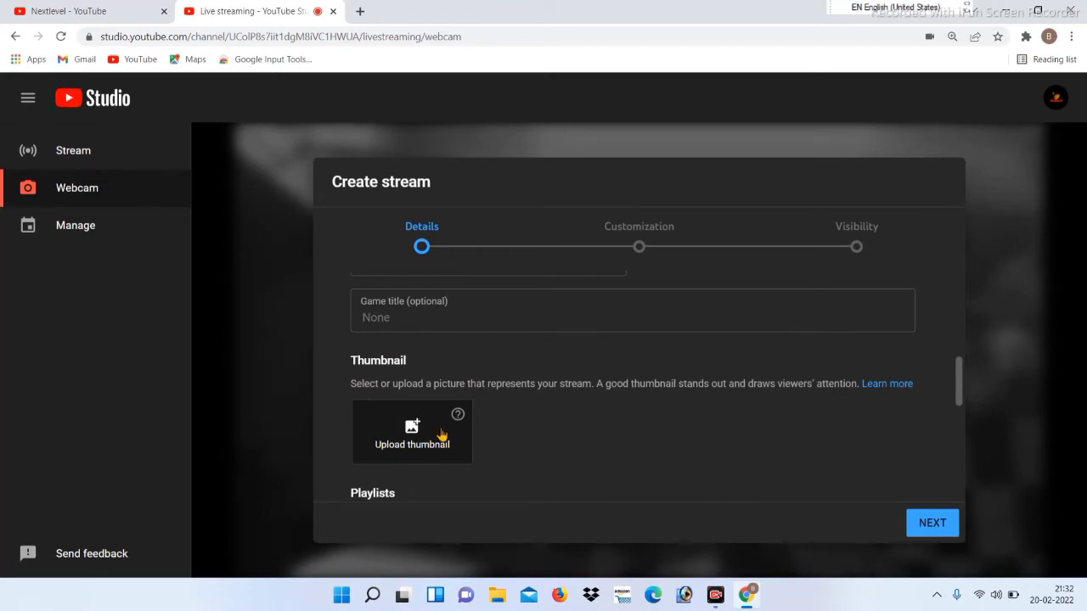
{"action": "scroll", "coordinate": [443, 434], "scroll_direction": "down", "scroll_amount": 2}
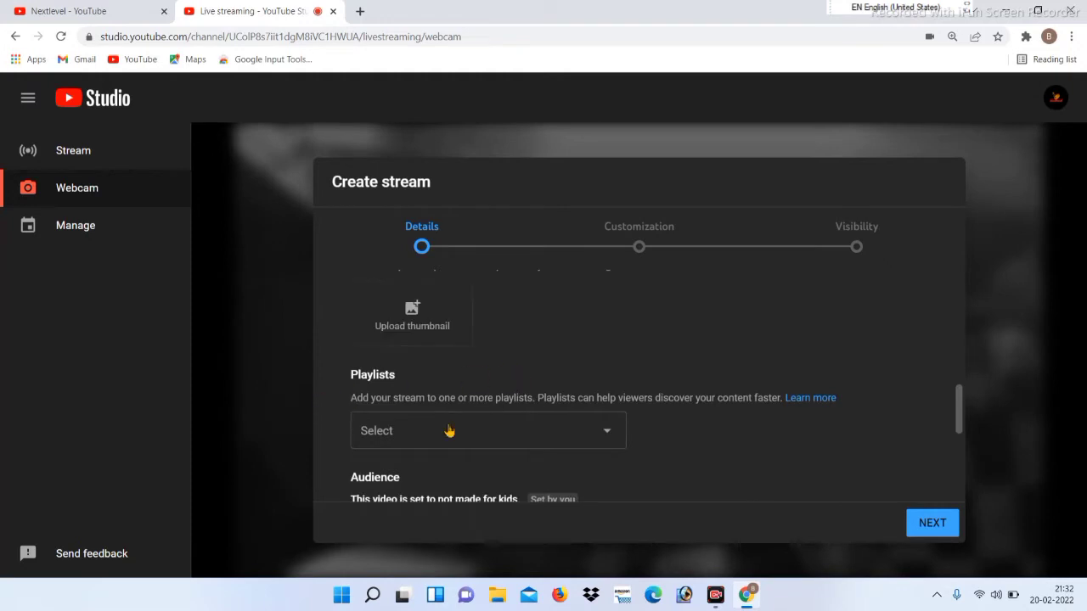
{"action": "scroll", "coordinate": [524, 413], "scroll_direction": "down", "scroll_amount": 2}
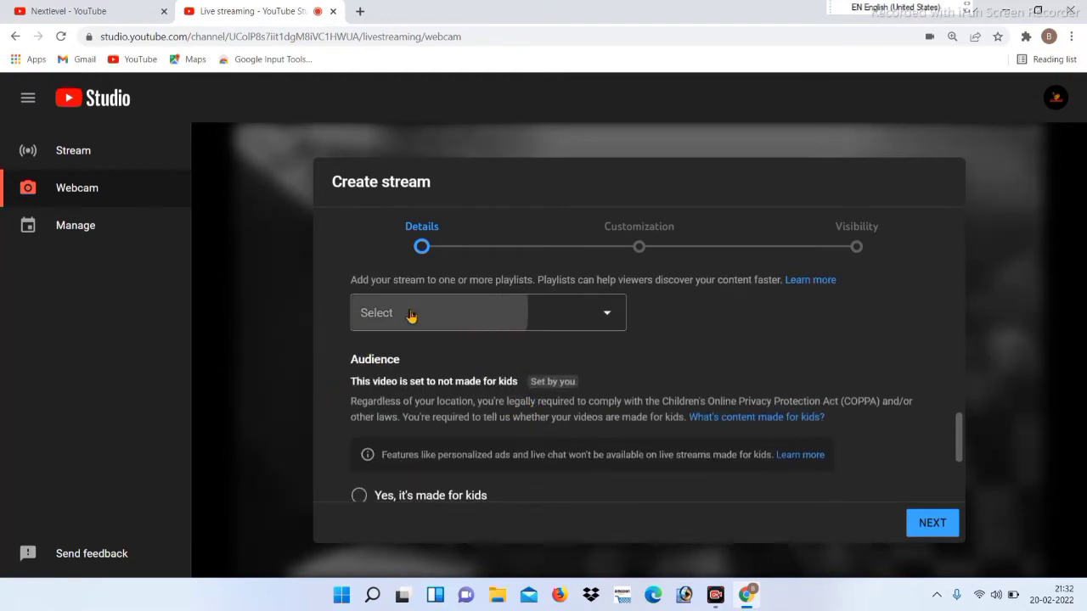
{"action": "left_click", "coordinate": [413, 317]}
{"action": "scroll", "coordinate": [413, 320], "scroll_direction": "down", "scroll_amount": 1}
{"action": "scroll", "coordinate": [413, 320], "scroll_direction": "down", "scroll_amount": 1}
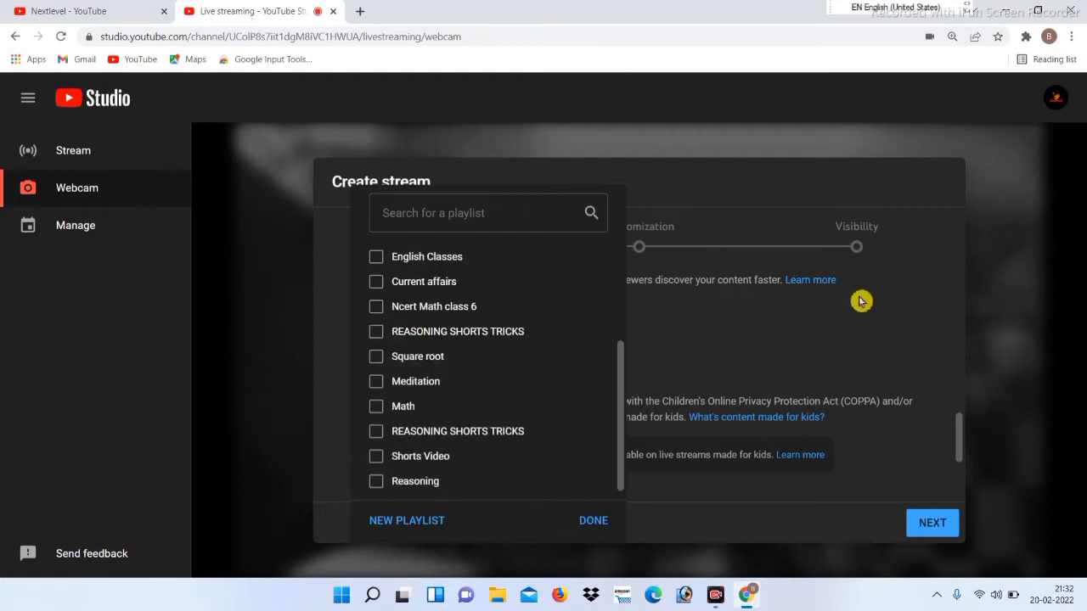
{"action": "left_click", "coordinate": [767, 330]}
Mark the stream's audience as "No, it's not made for kids".
{"action": "scroll", "coordinate": [538, 365], "scroll_direction": "down", "scroll_amount": 2}
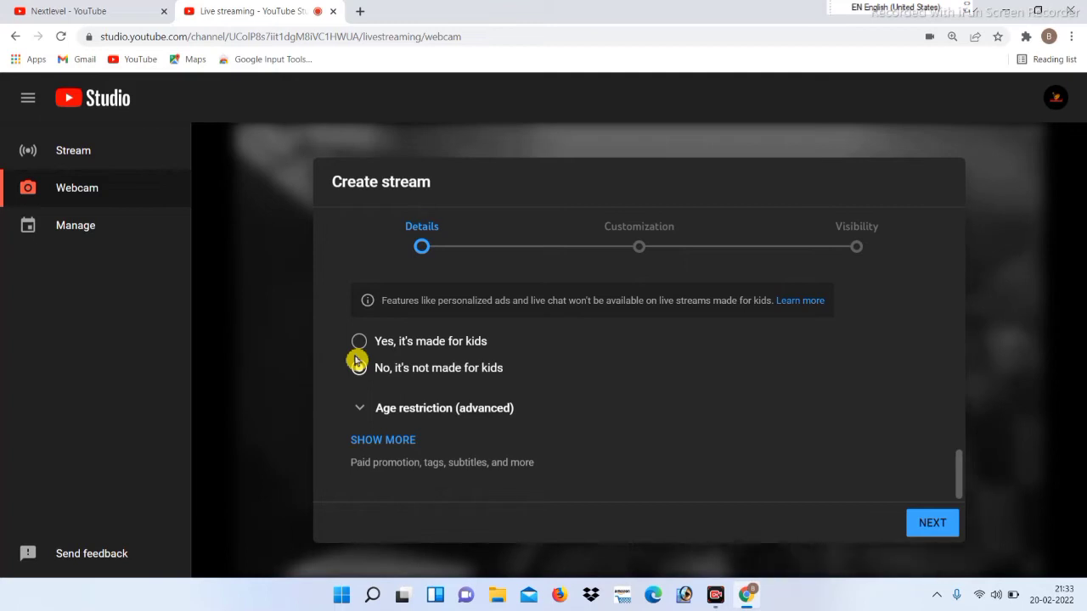
{"action": "left_click", "coordinate": [357, 365]}
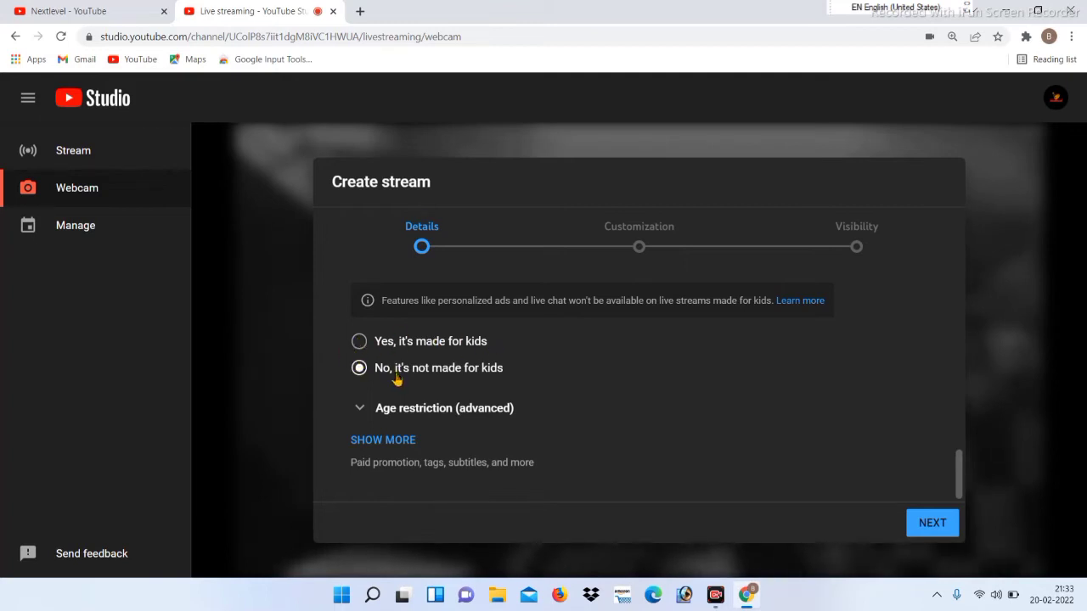
Expand the additional stream details, review them through comments and ratings, and continue to the Customization stage.
{"action": "left_click", "coordinate": [378, 441]}
{"action": "scroll", "coordinate": [464, 413], "scroll_direction": "down", "scroll_amount": 3}
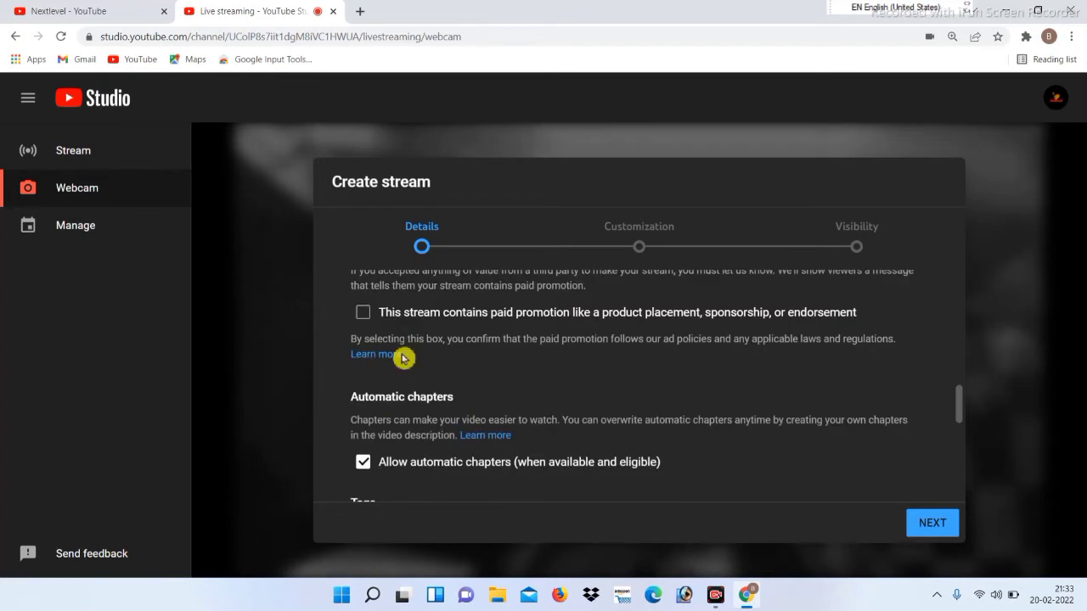
{"action": "scroll", "coordinate": [416, 365], "scroll_direction": "down", "scroll_amount": 3}
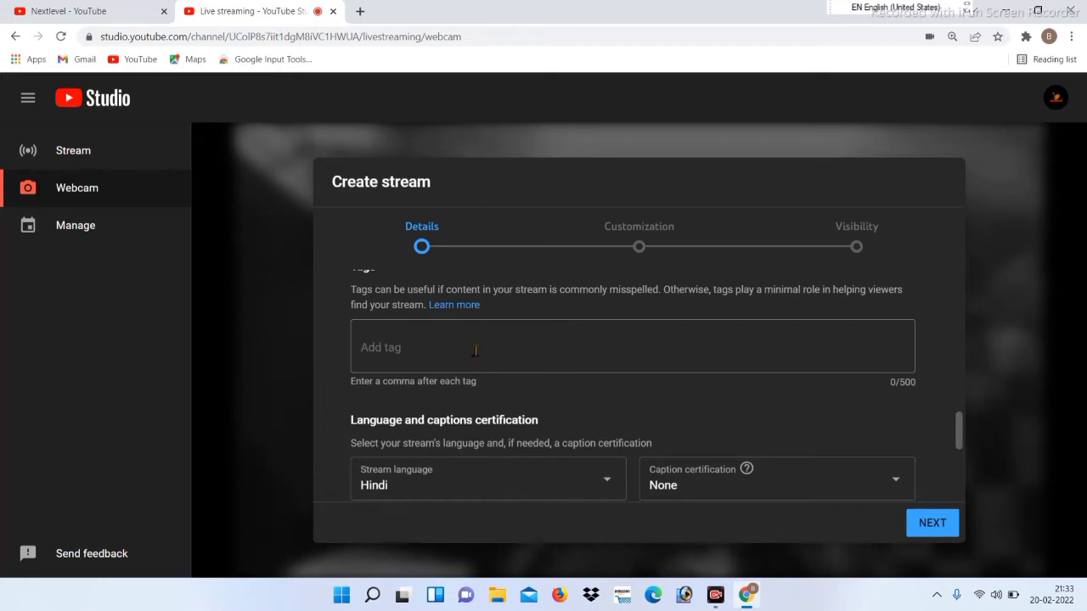
{"action": "scroll", "coordinate": [475, 351], "scroll_direction": "down", "scroll_amount": 3}
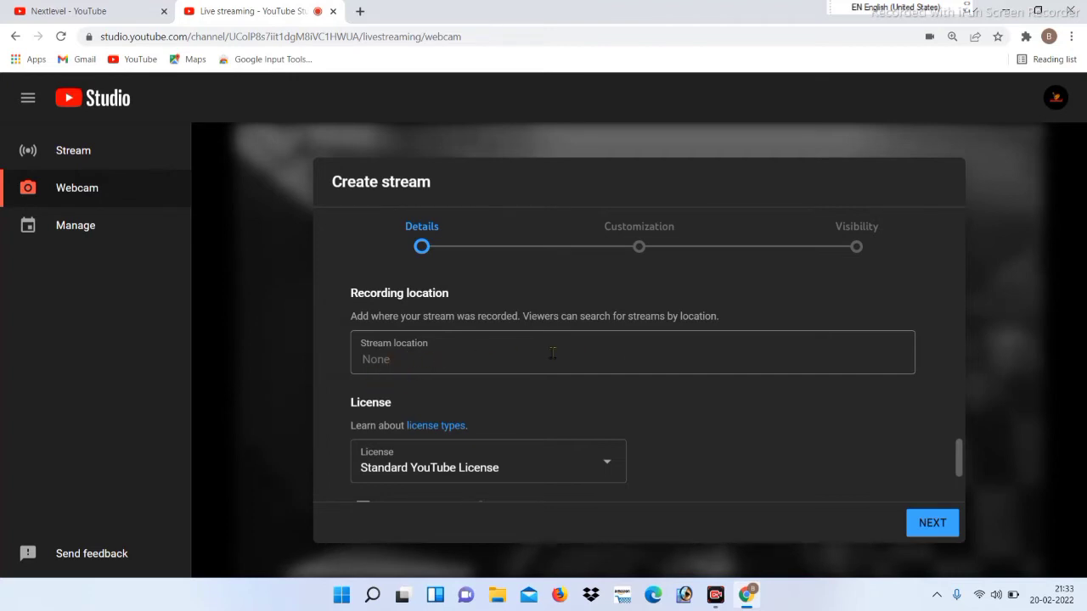
{"action": "scroll", "coordinate": [552, 352], "scroll_direction": "down", "scroll_amount": 3}
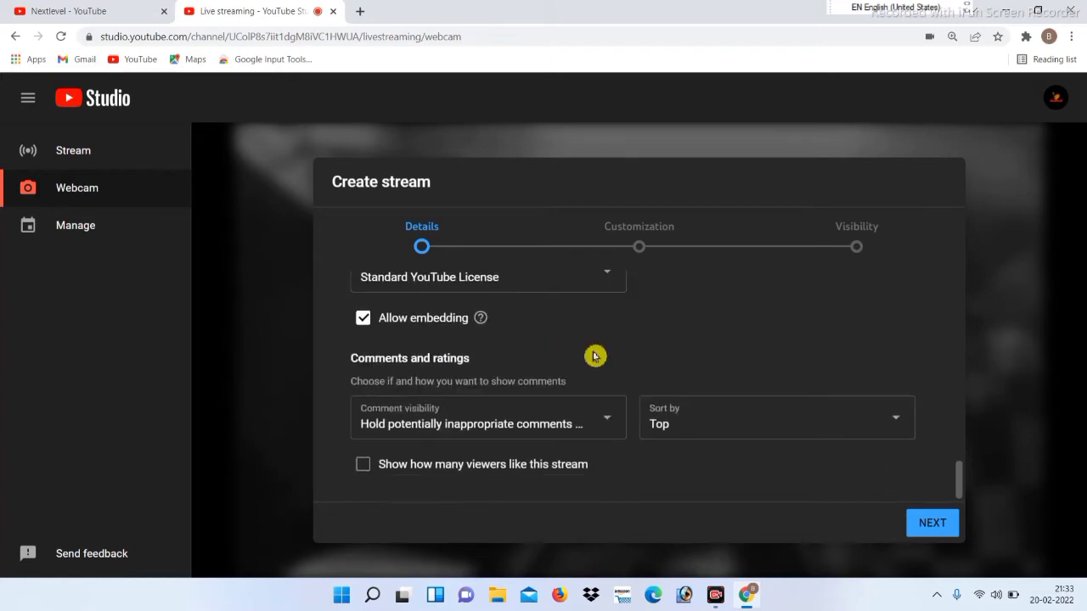
{"action": "left_click", "coordinate": [932, 523]}
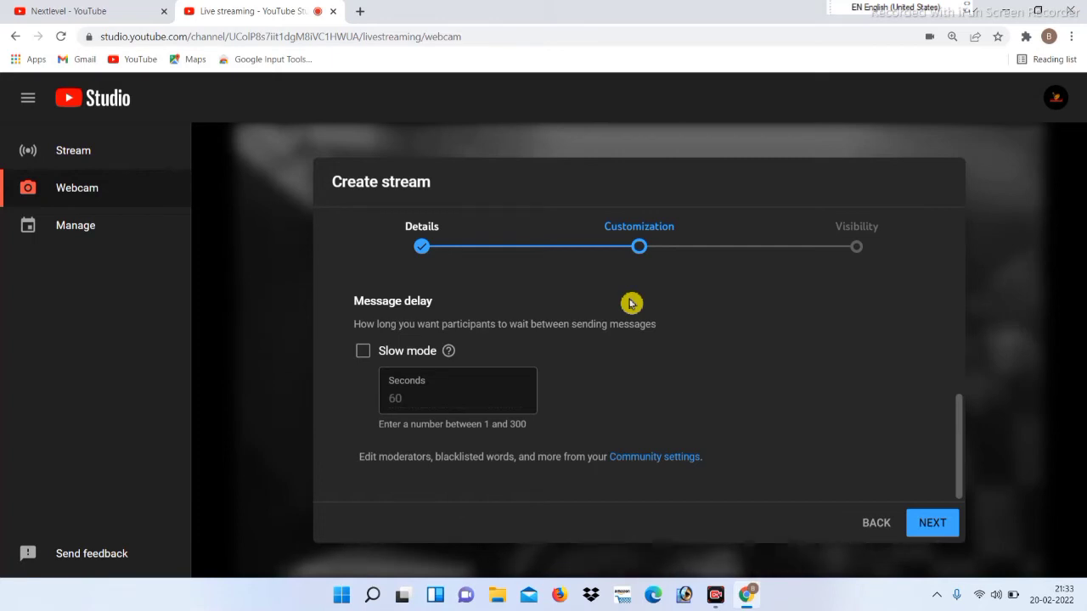
Enable slow mode with a 60-second message delay and continue to the stream's Visibility options.
{"action": "left_click", "coordinate": [363, 353]}
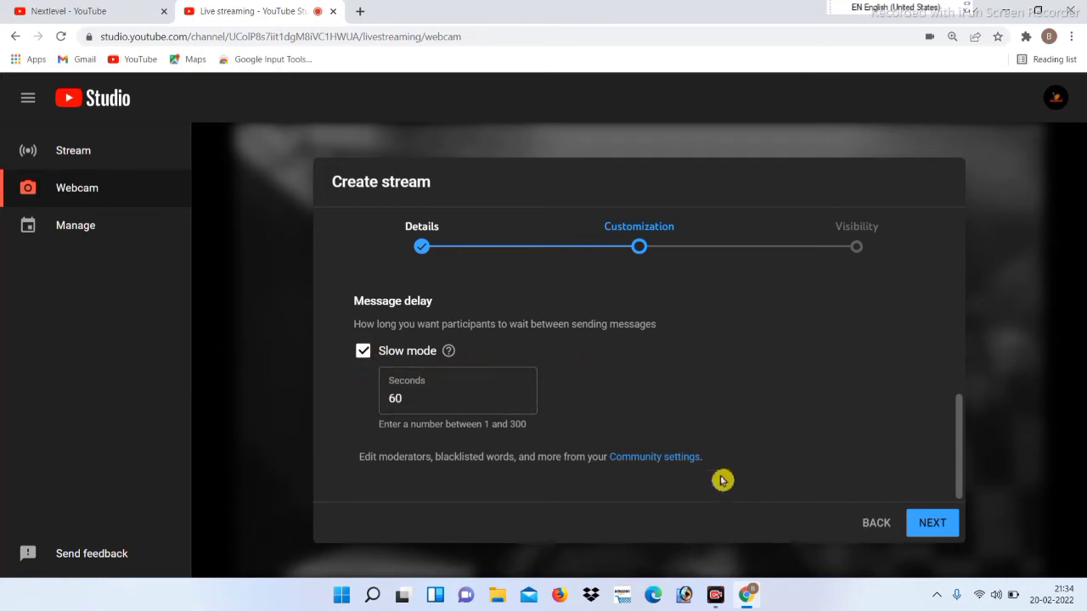
{"action": "left_click", "coordinate": [936, 530]}
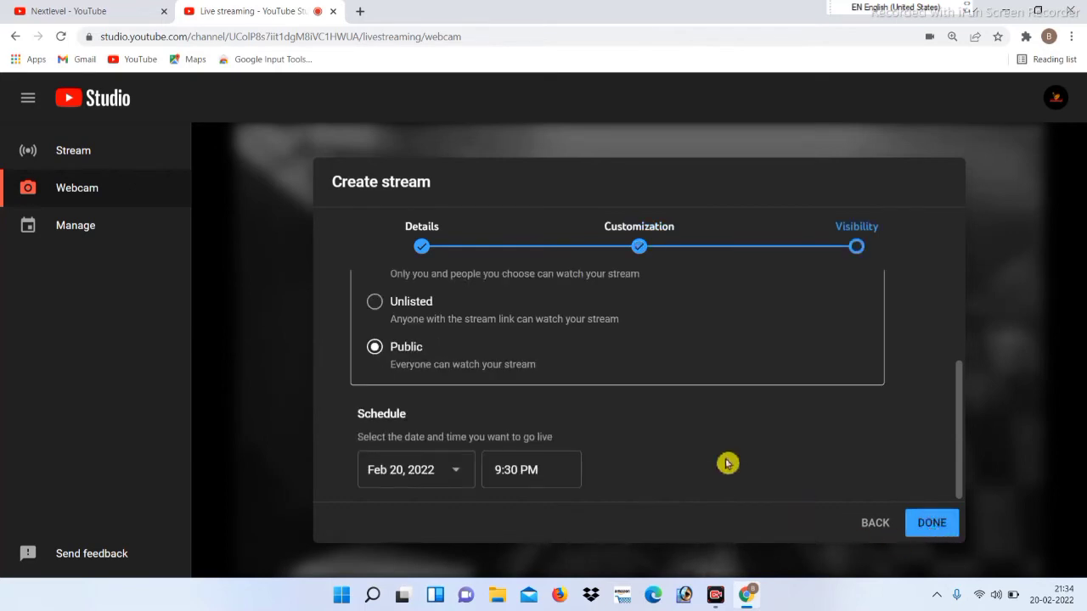
{"action": "scroll", "coordinate": [771, 401], "scroll_direction": "up", "scroll_amount": 2}
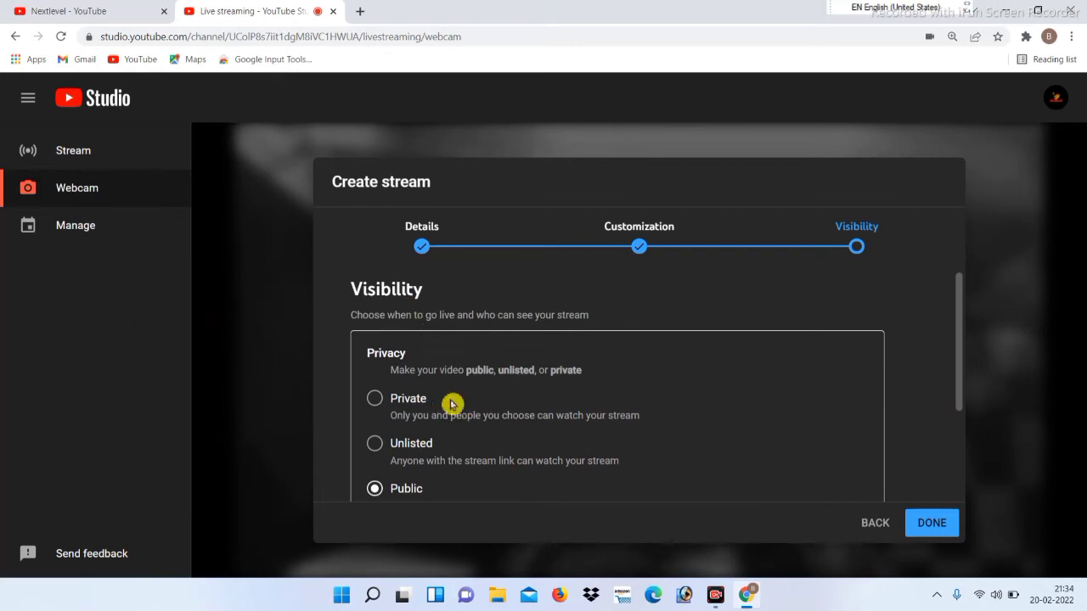
{"action": "scroll", "coordinate": [431, 372], "scroll_direction": "down", "scroll_amount": 3}
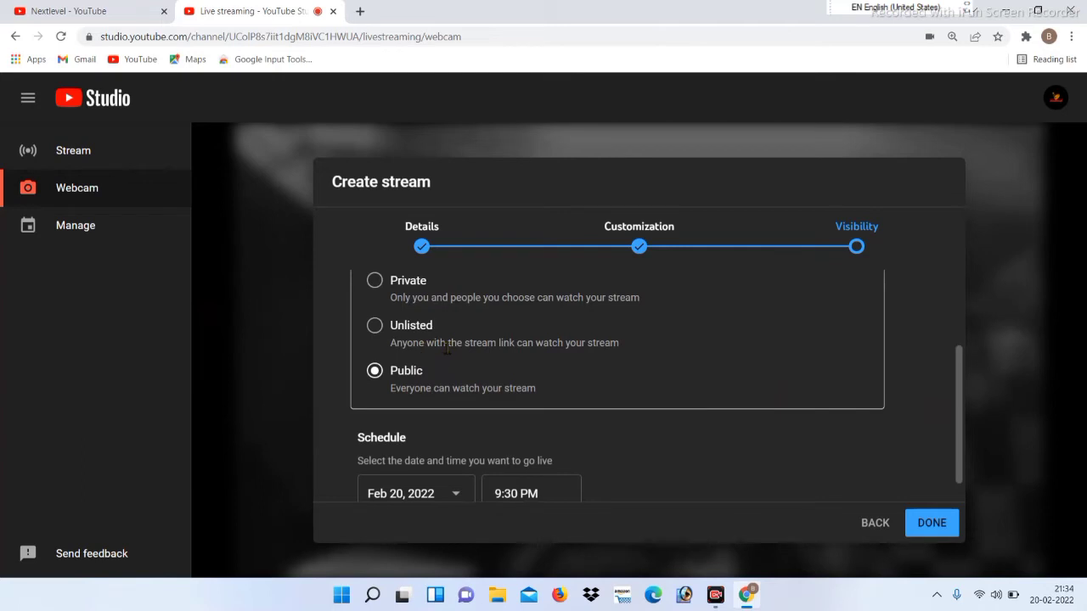
Set the stream's privacy to Unlisted, keep the Feb 20, 2022, 9:30 PM schedule, and finish creating the stream.
{"action": "scroll", "coordinate": [454, 391], "scroll_direction": "up", "scroll_amount": 3}
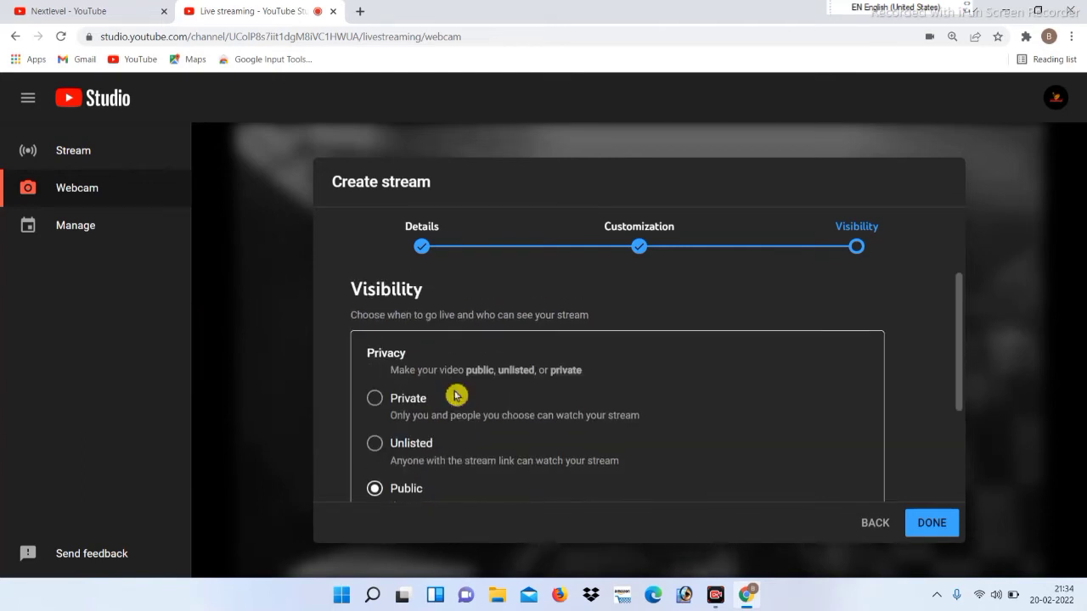
{"action": "scroll", "coordinate": [456, 393], "scroll_direction": "down", "scroll_amount": 3}
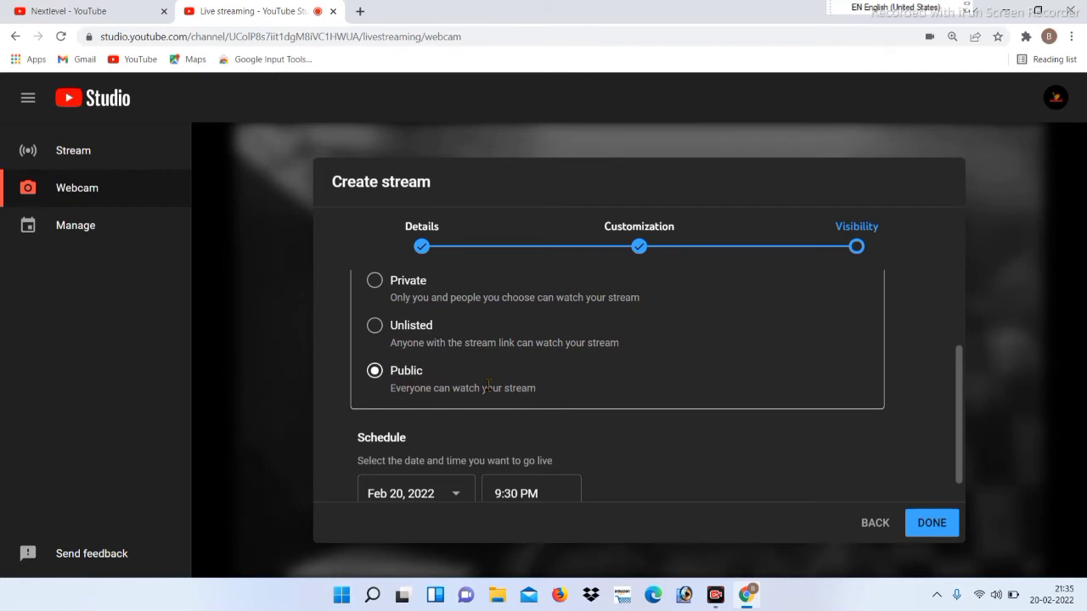
{"action": "left_click", "coordinate": [375, 328]}
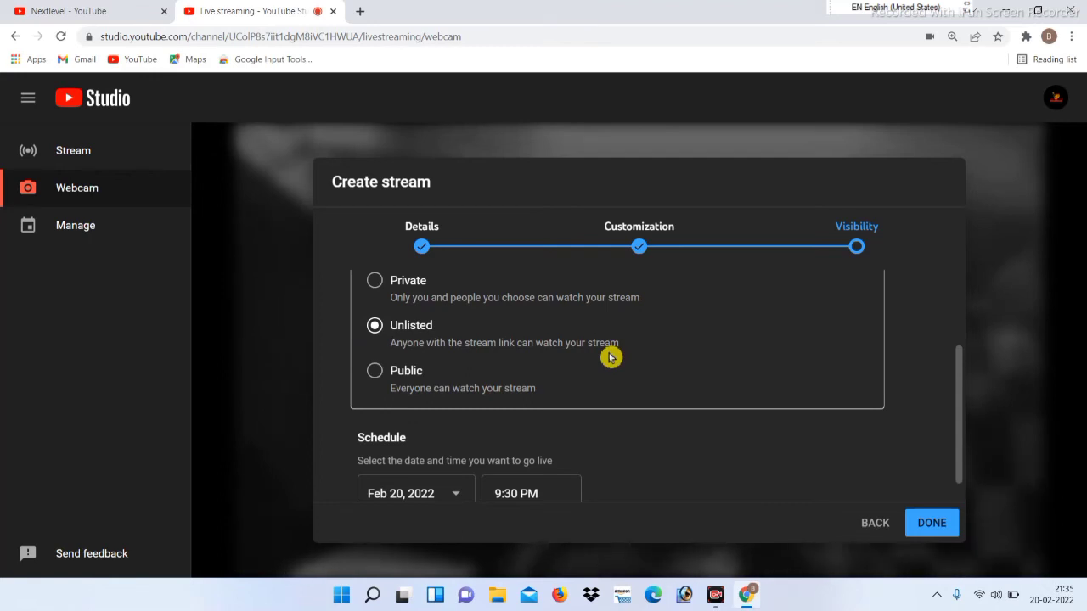
{"action": "scroll", "coordinate": [431, 415], "scroll_direction": "down", "scroll_amount": 1}
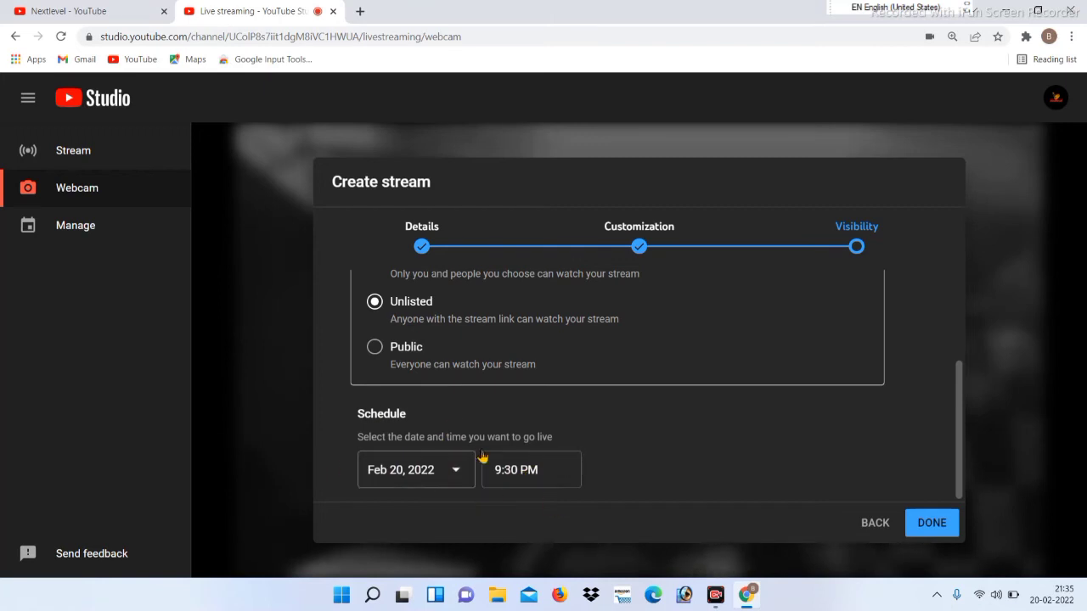
{"action": "left_click", "coordinate": [937, 524]}
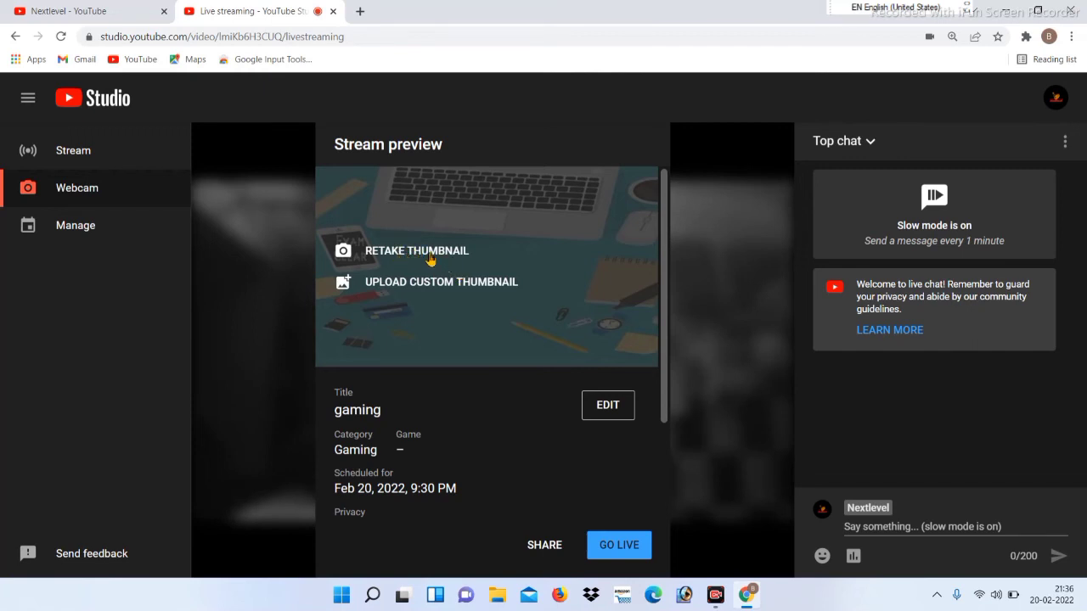
Take the "gaming" stream live from the stream preview with its existing thumbnail.
{"action": "left_click", "coordinate": [384, 306]}
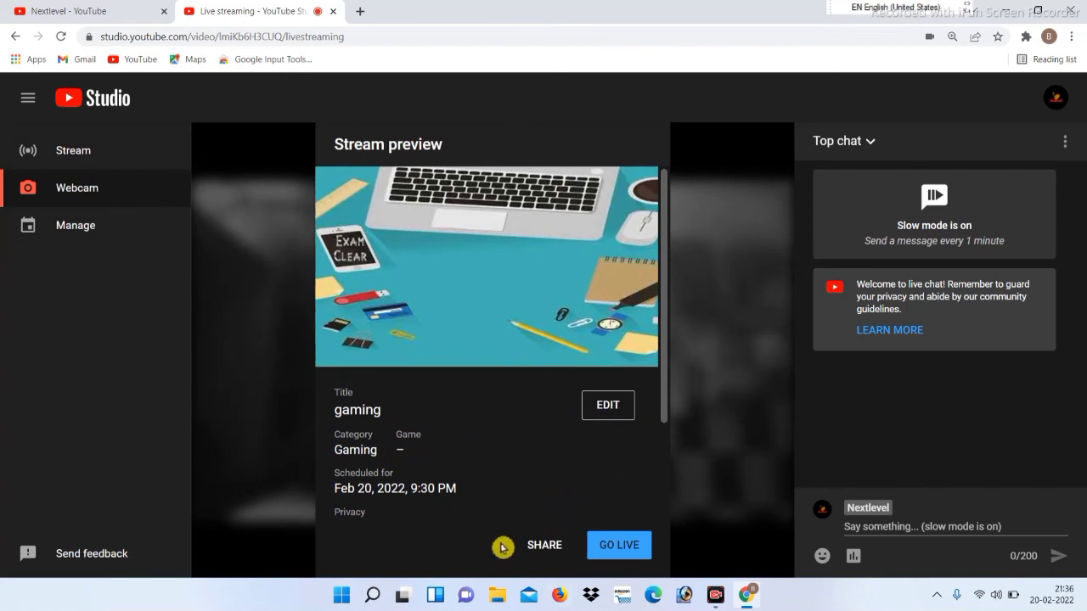
{"action": "left_click", "coordinate": [619, 546]}
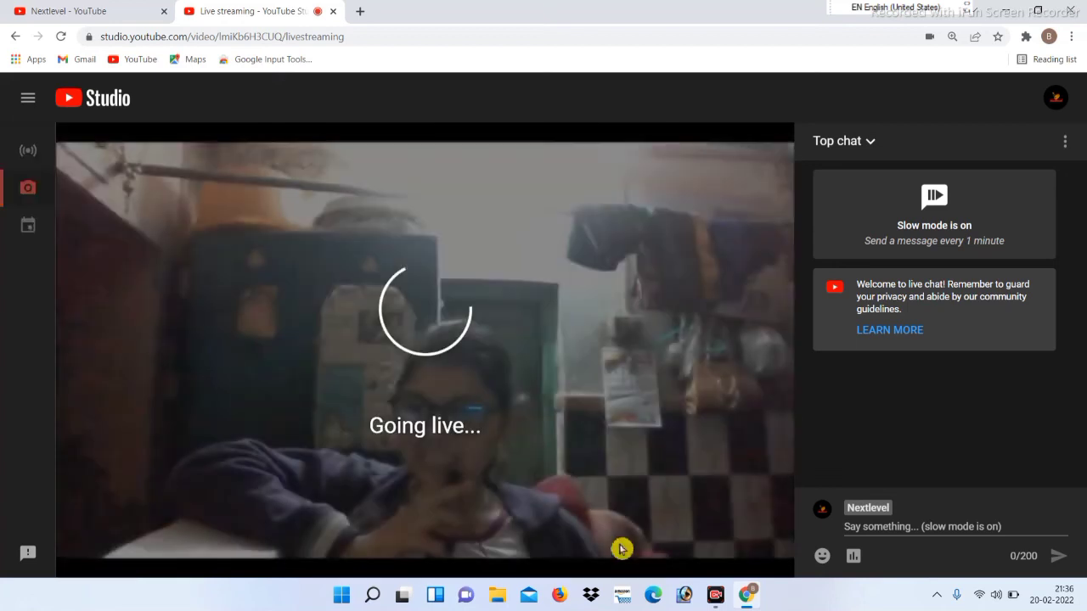